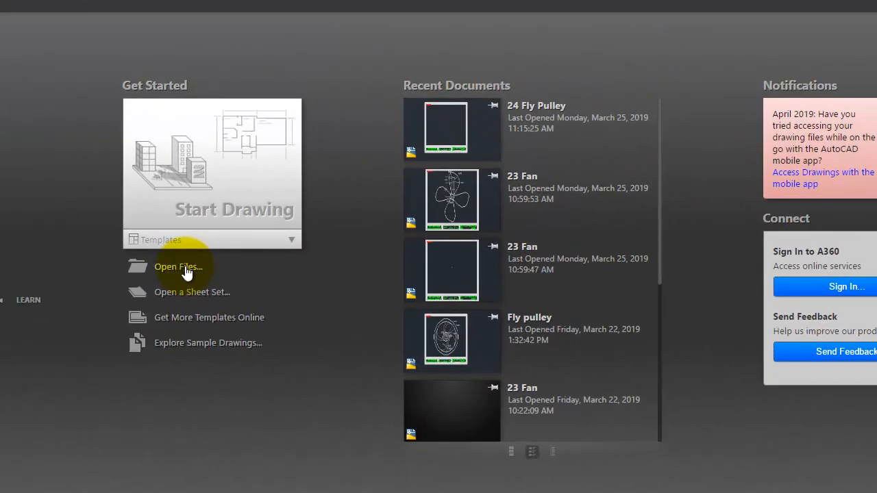
- Open the existing drawing 02 Line1.dwg, browsing through the teachers folder on the network drive
left_click(186, 268)
left_click(468, 104)
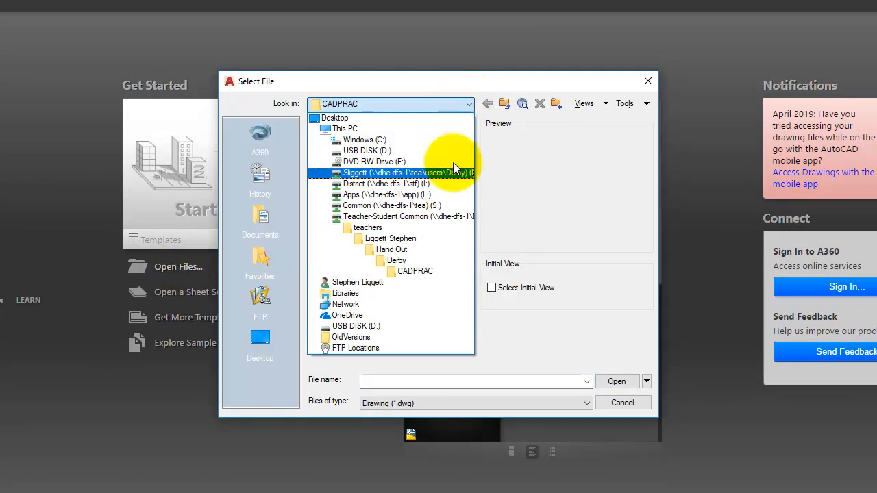
left_click(370, 228)
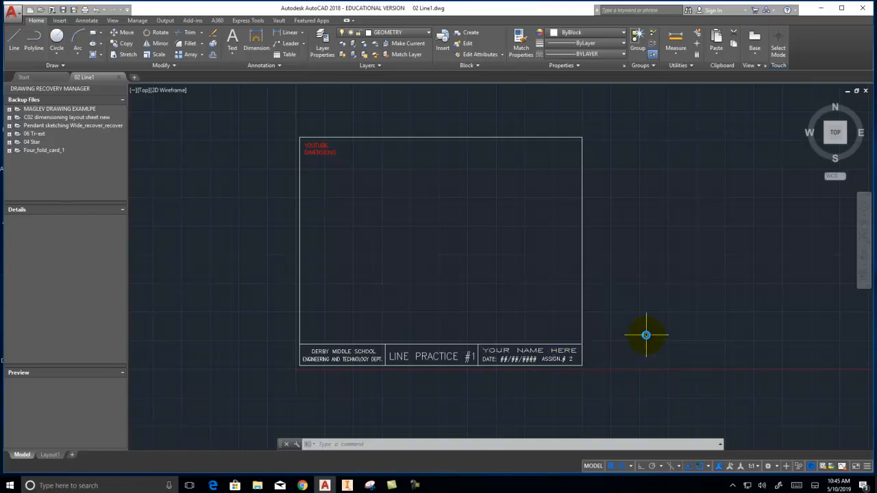
- Draw a square from connected lines in the middle of the sheet, with a tiny square inside its lower-left corner
middle_click_drag(646, 336, 688, 343)
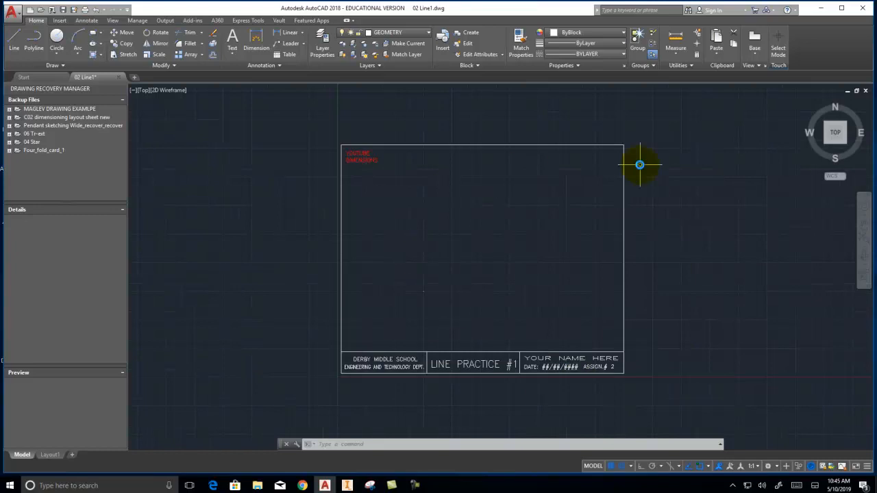
scroll(464, 262, "up", 2)
scroll(464, 262, "down", 2)
scroll(464, 262, "up", 2)
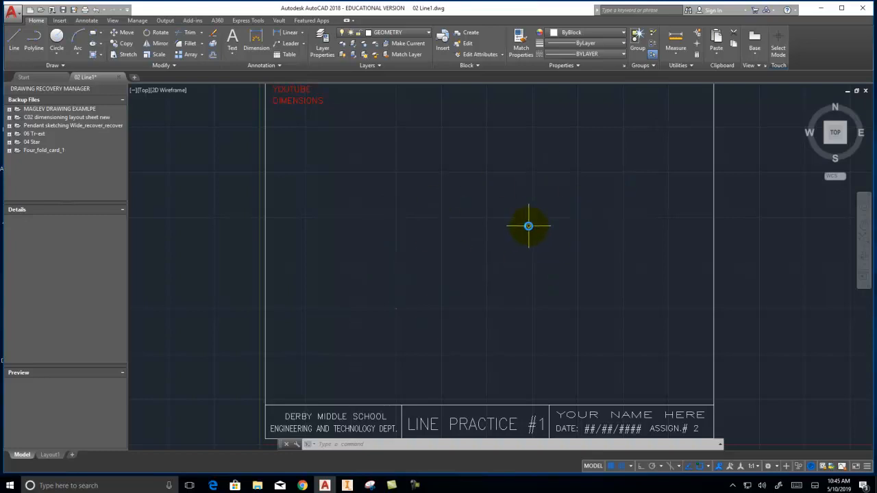
left_click(13, 41)
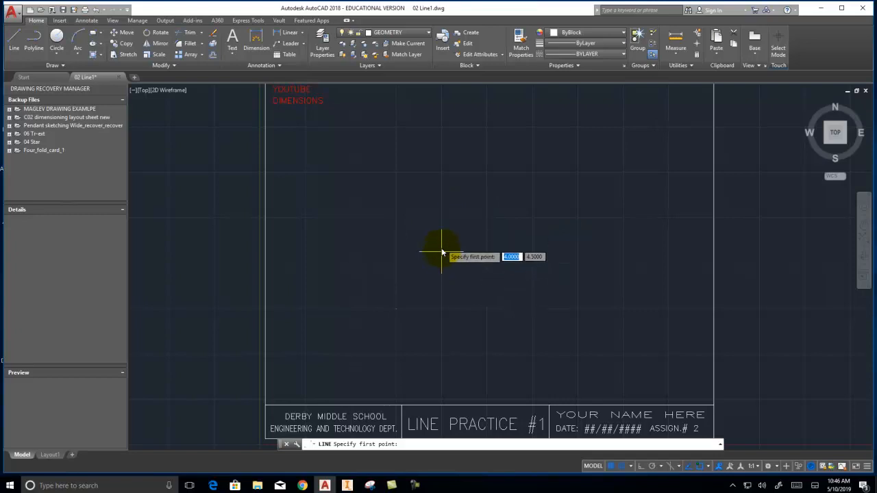
left_click(485, 260)
left_click(486, 218)
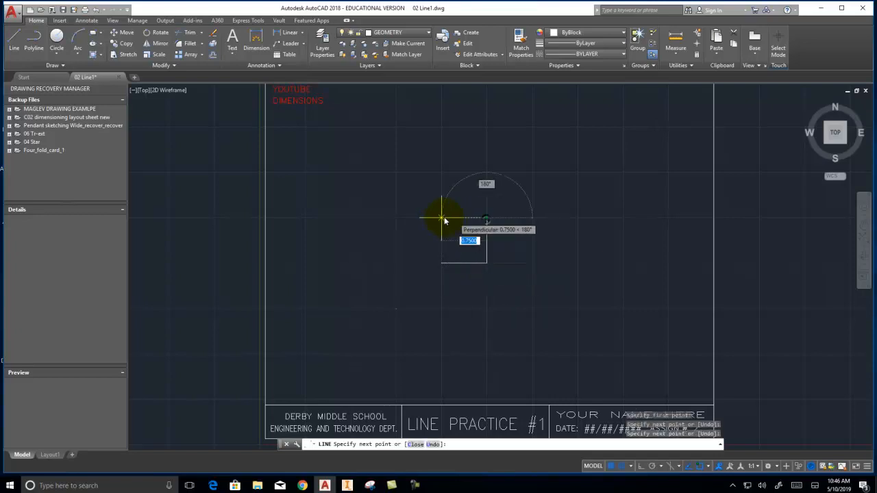
left_click(441, 218)
left_click(442, 262)
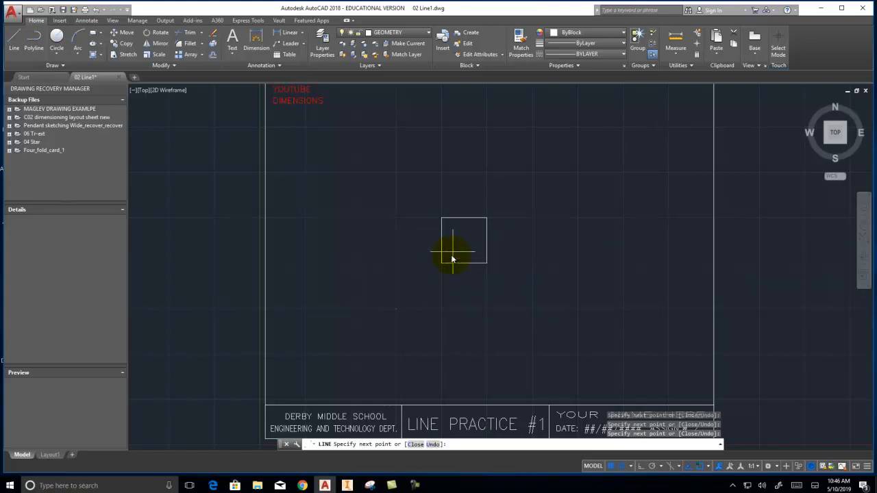
right_click(544, 272)
left_click(567, 278)
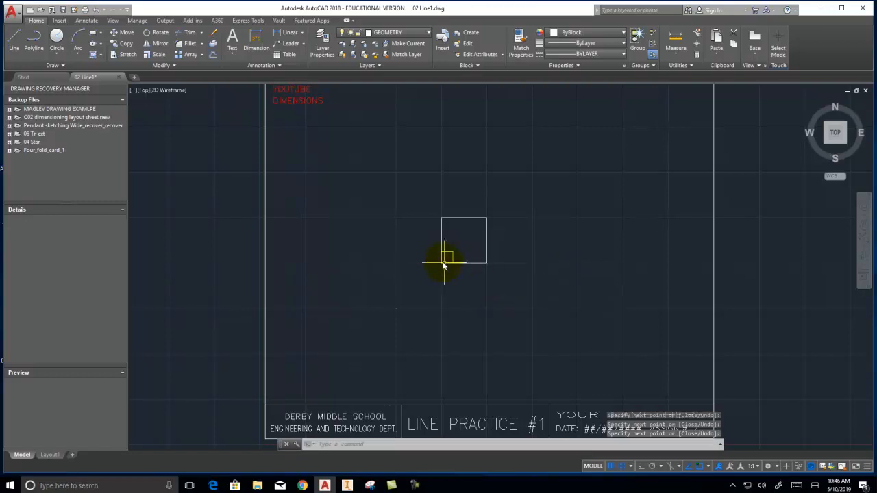
- Select all lines of both squares and stretch the large square's lower-right corner down and outward
left_click(508, 293)
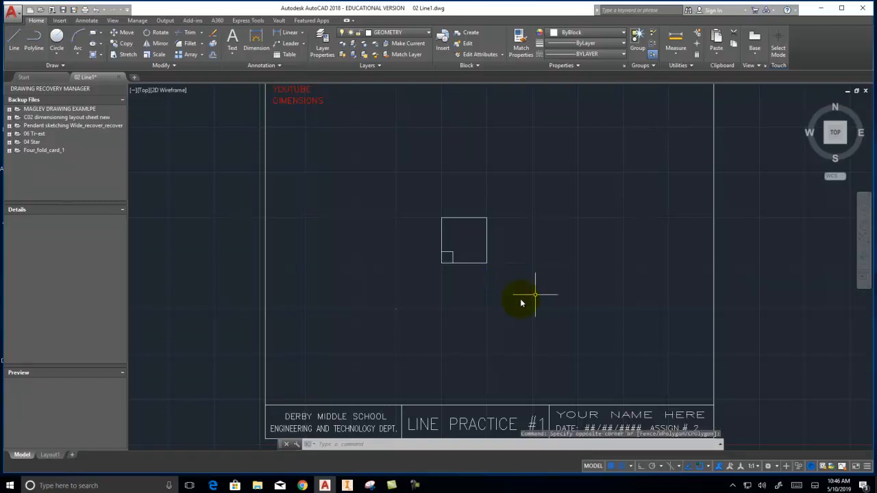
left_click(406, 204)
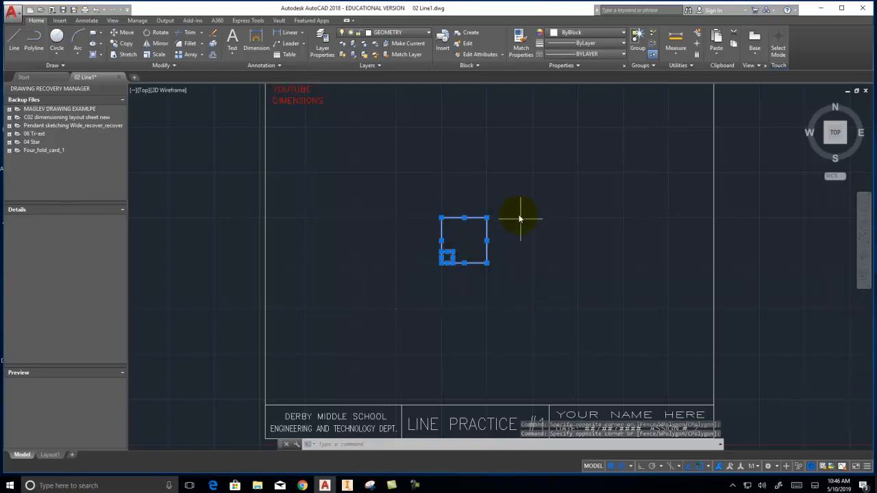
left_click(486, 263)
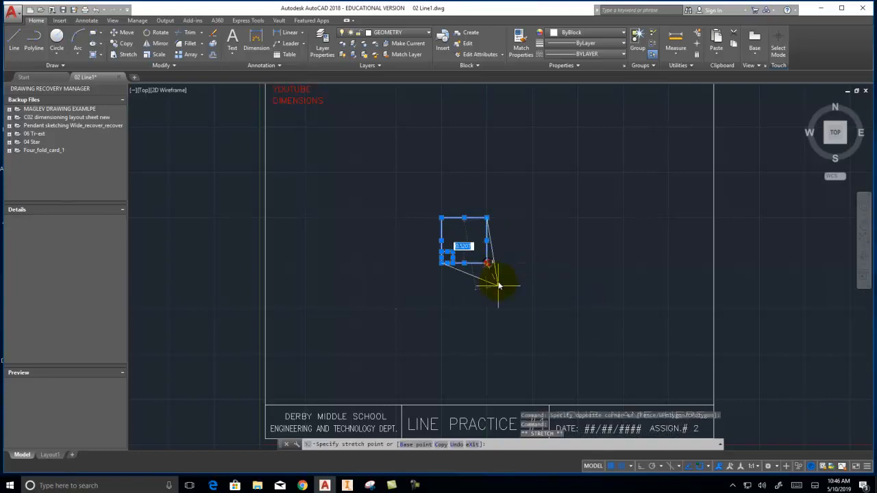
left_click(533, 286)
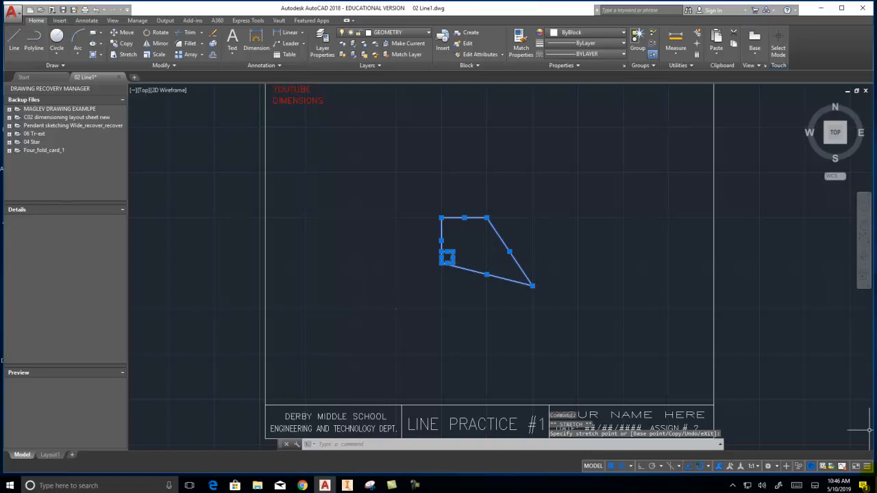
- Move the slanted right side away from the shape by its midpoint, and erase all the selected lines
left_click(509, 254)
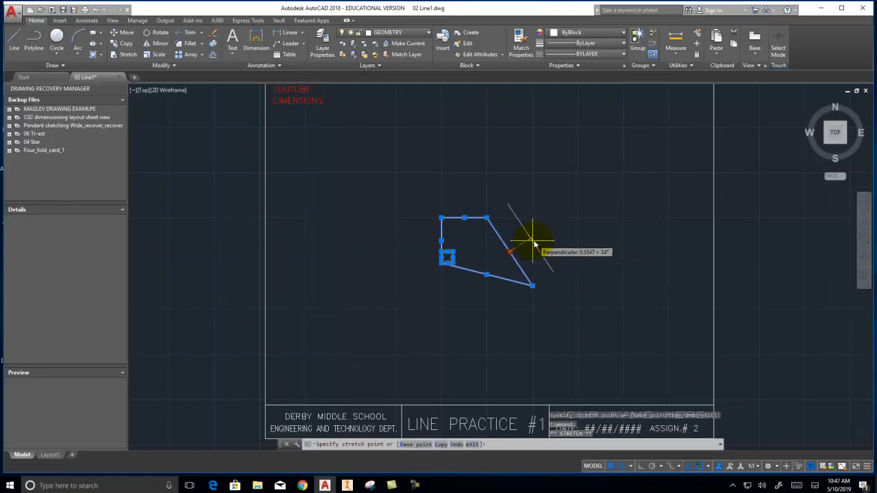
left_click(531, 239)
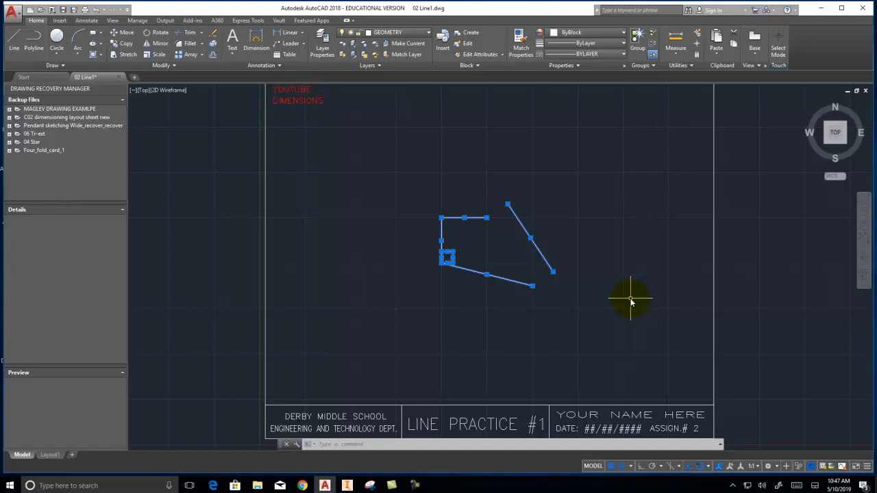
key("Delete")
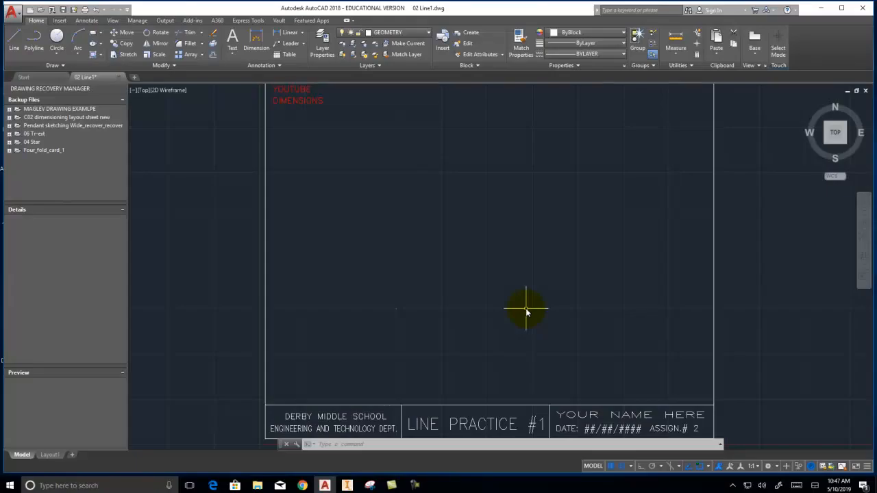
- Draw a line starting at about (4, 4) with a length of 3 and an angle of 45 degrees
left_click(12, 38)
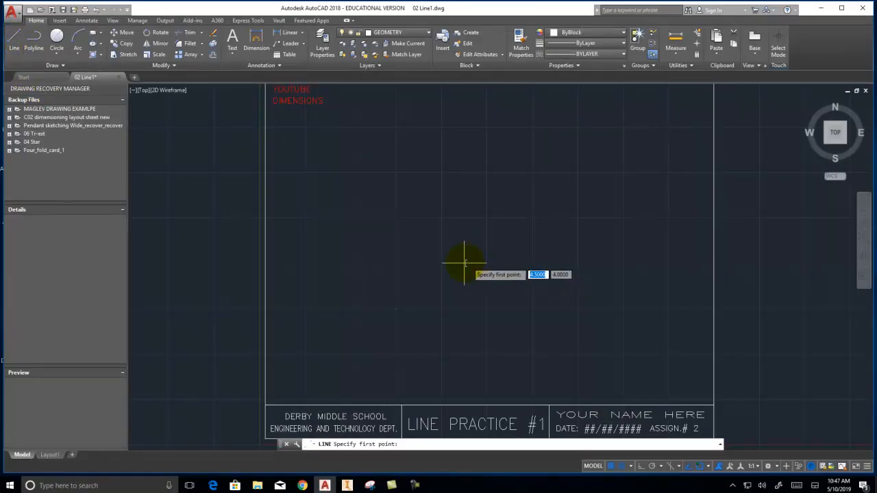
left_click(441, 263)
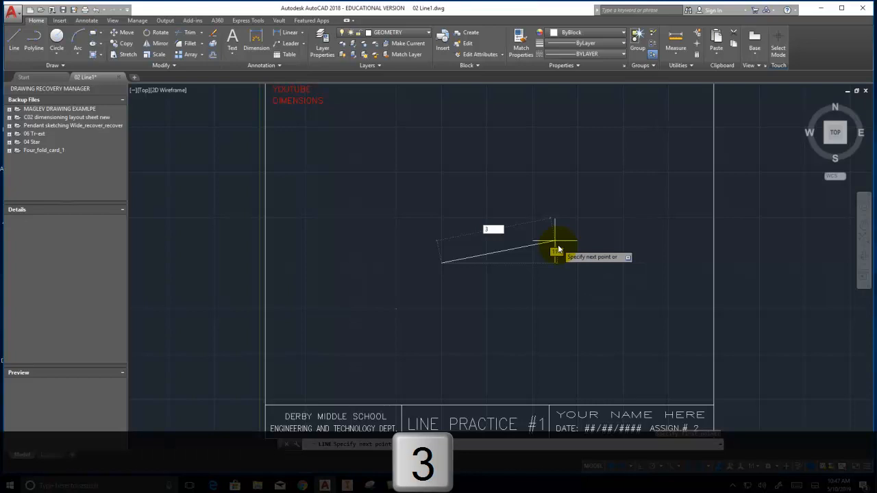
key("Tab")
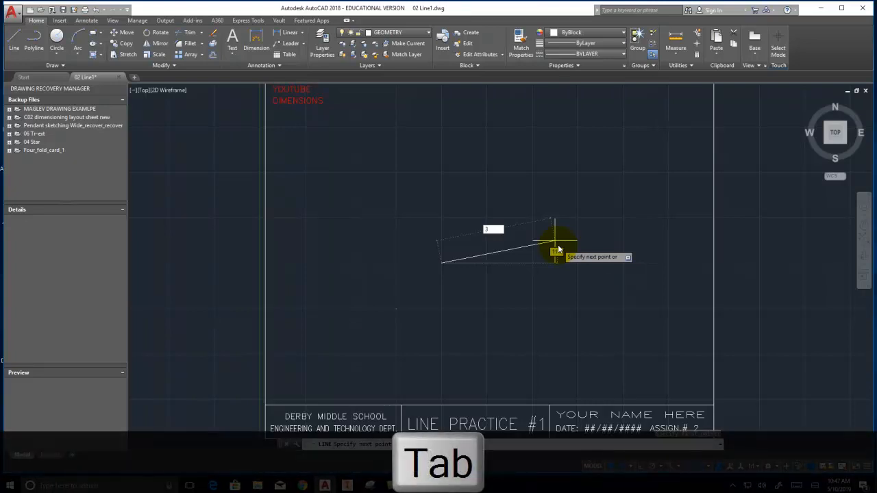
key("Tab")
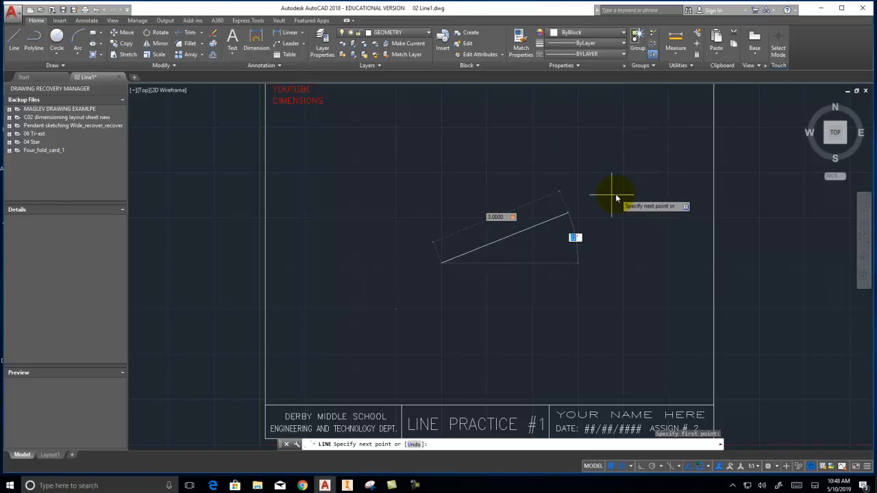
type("4")
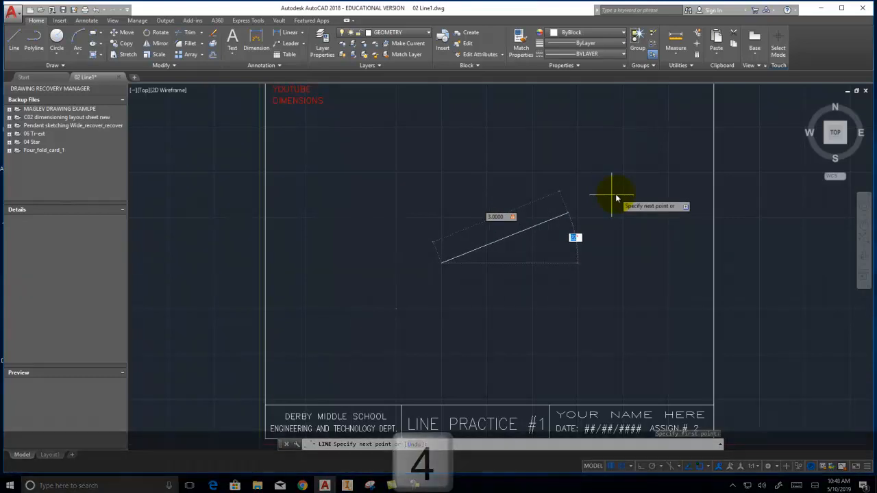
type("5")
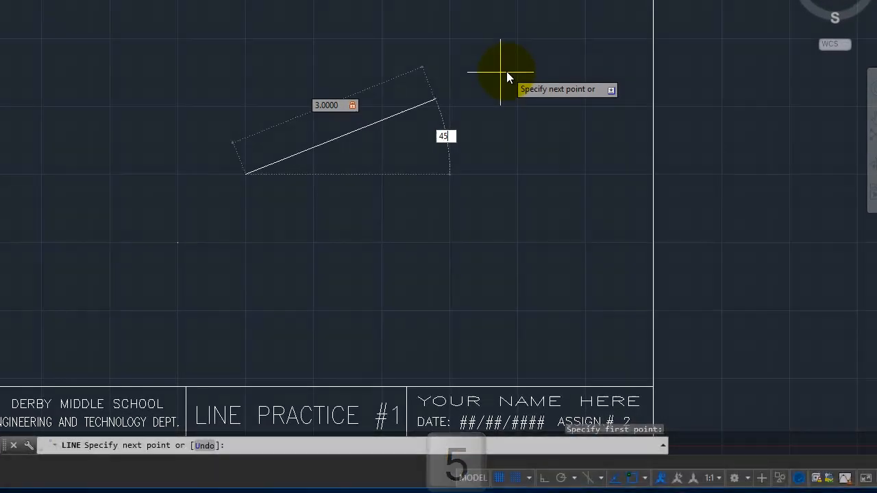
key("Tab")
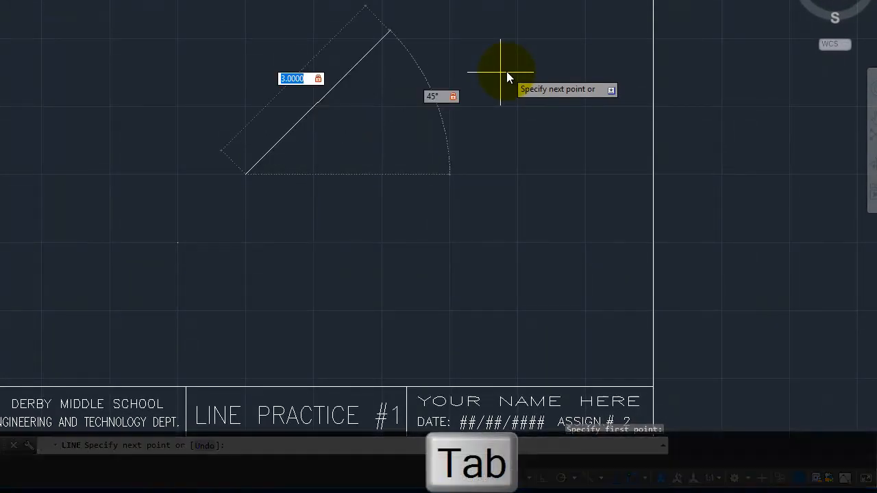
key("Tab")
key("Tab")
key("Tab")
key("Tab")
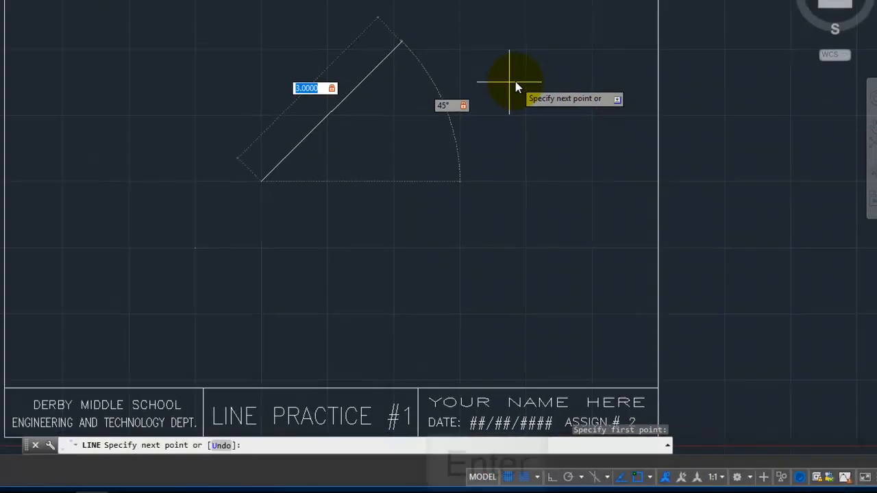
key("Return")
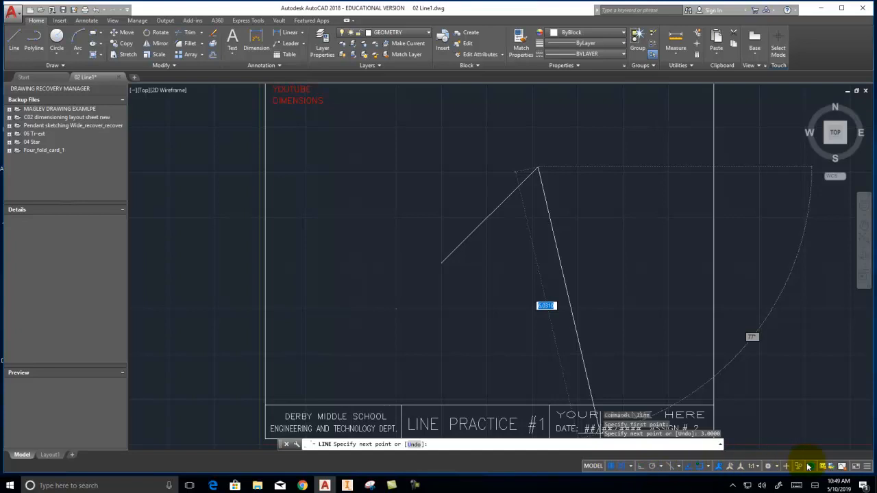
- Switch the grid display off and back on, and toggle snapping to the drawing grid, leaving it off
left_click(613, 466)
left_click(613, 466)
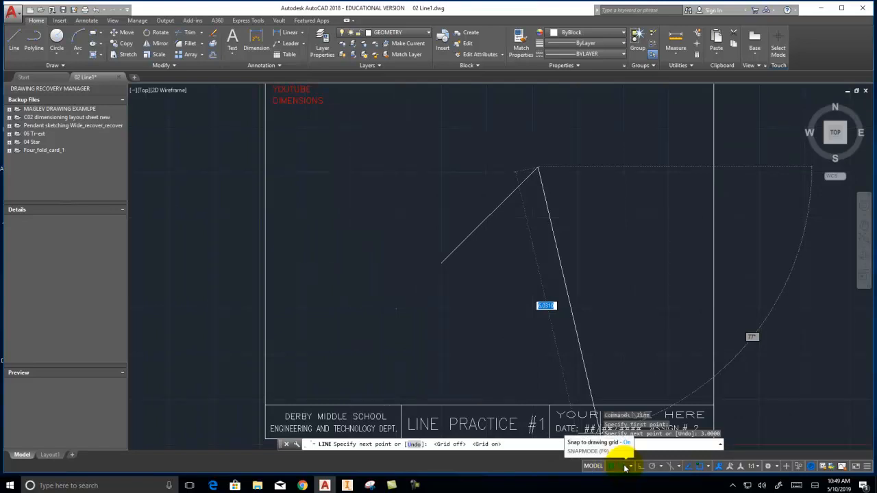
left_click(624, 467)
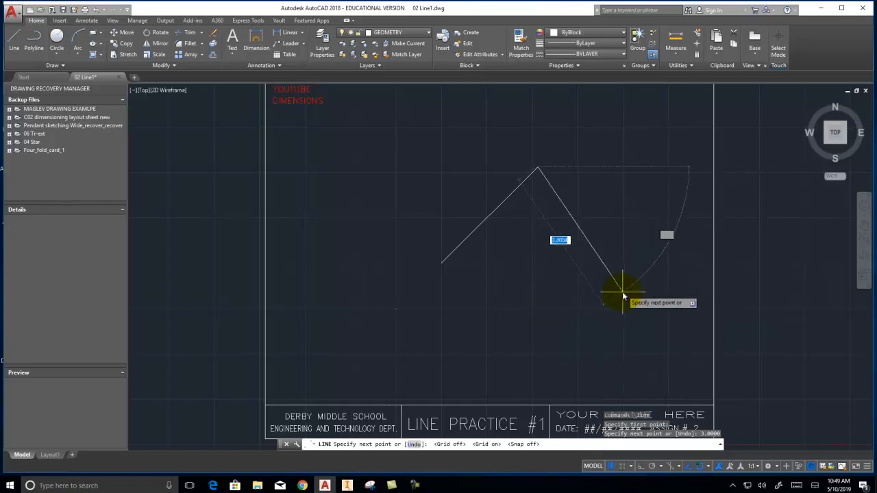
left_click(621, 466)
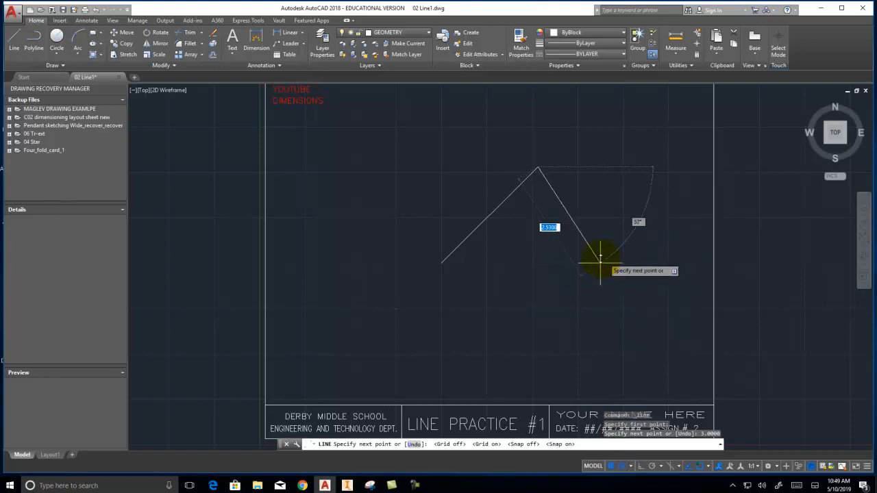
left_click(611, 465)
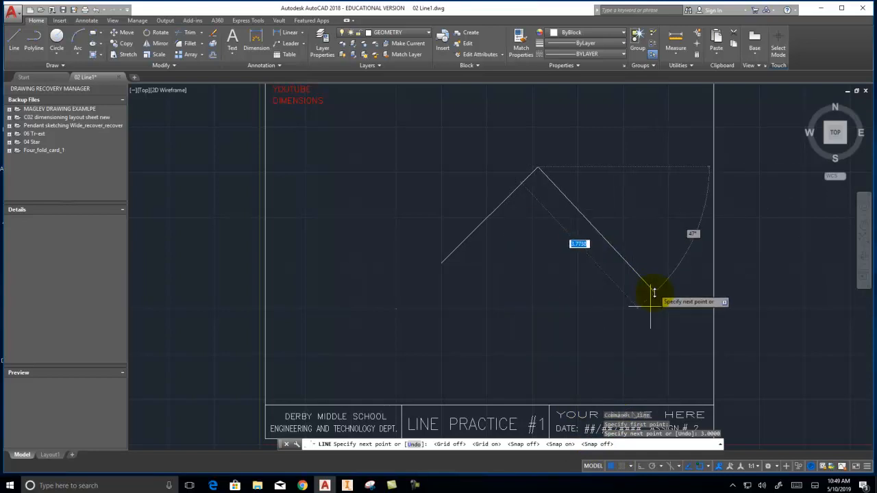